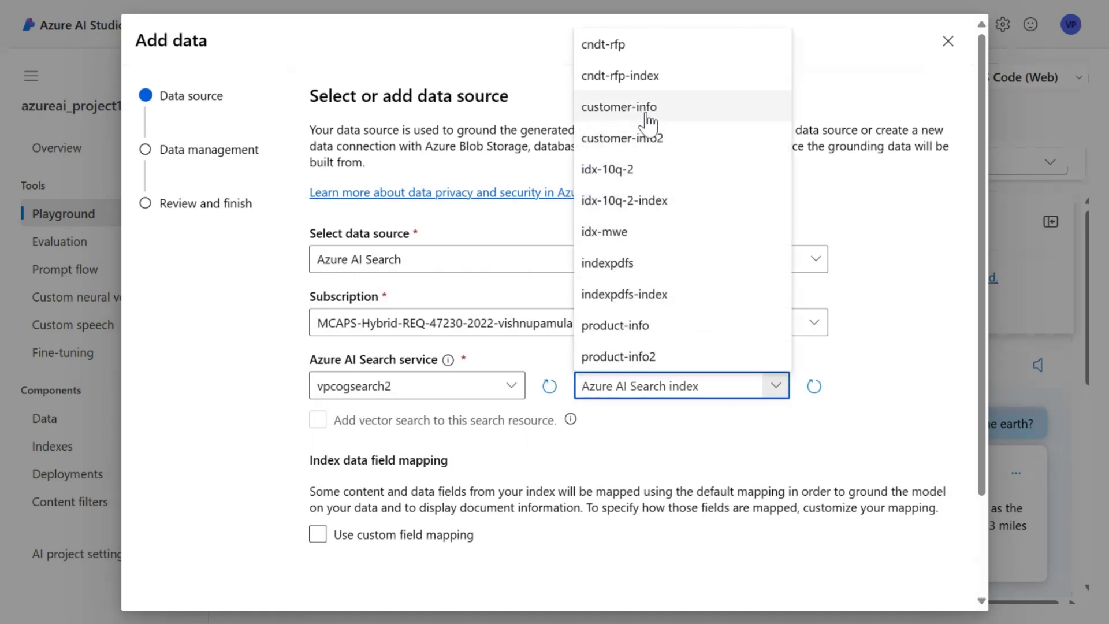
Connect the product-info2 Azure AI Search index as the data source with Semantic search, acknowledging the usage charges for both the connection and semantic search
{"action": "left_click", "coordinate": [639, 356]}
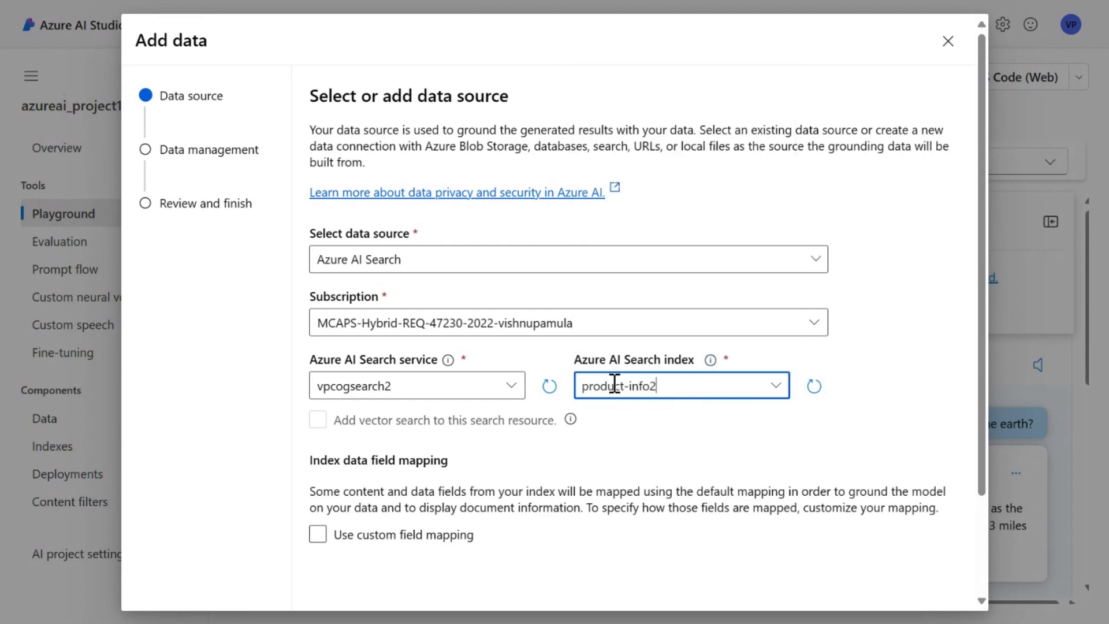
{"action": "scroll", "coordinate": [495, 454], "scroll_direction": "down", "scroll_amount": 3}
{"action": "left_click", "coordinate": [382, 515]}
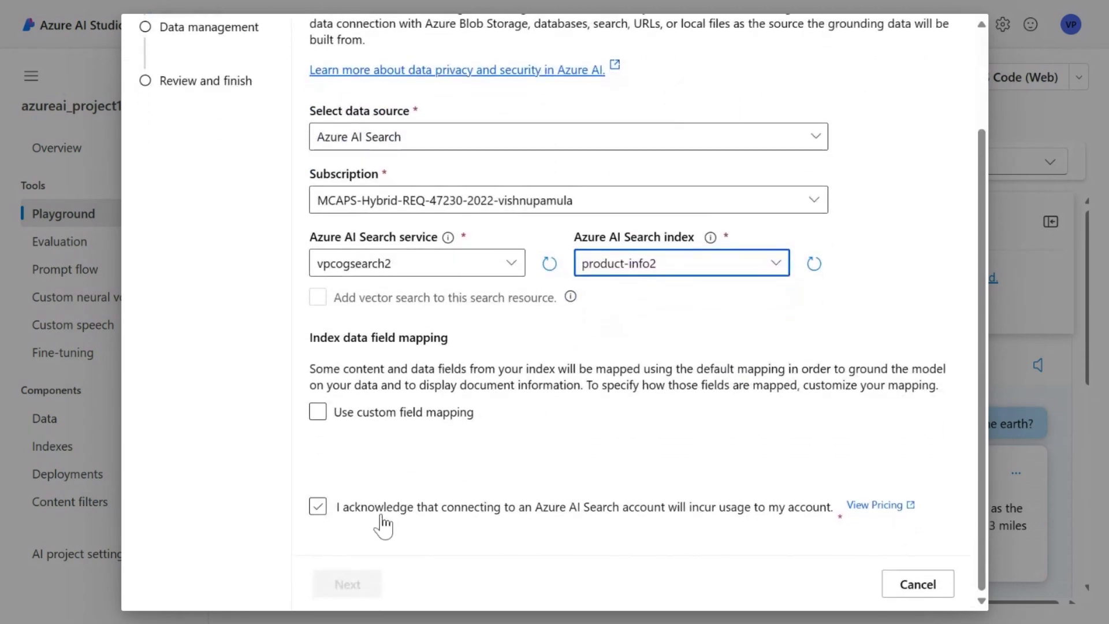
{"action": "left_click", "coordinate": [347, 584]}
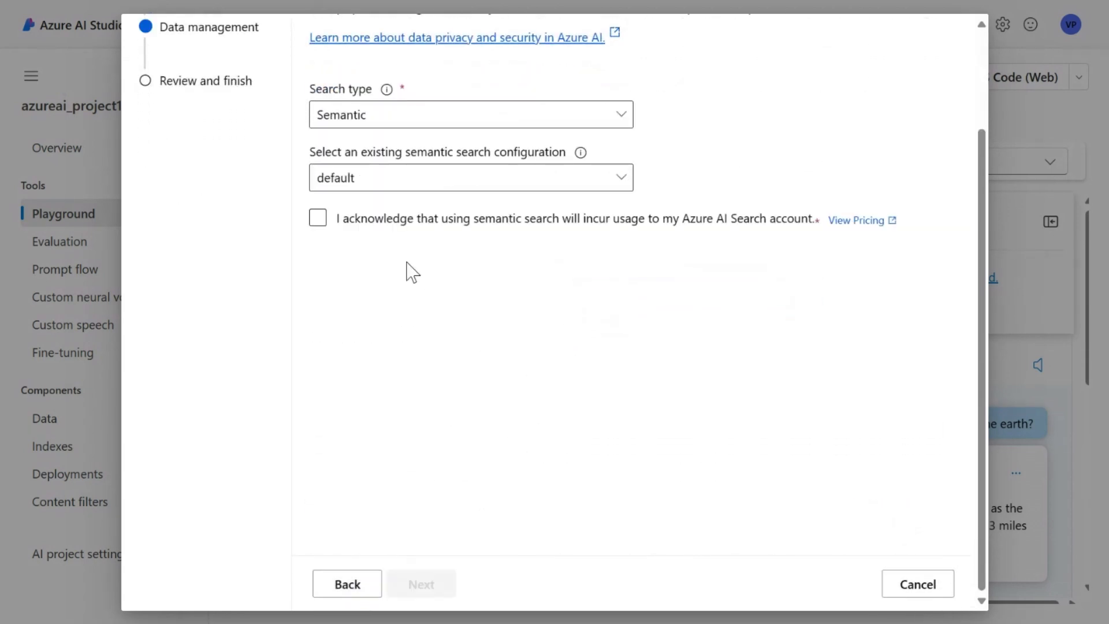
{"action": "left_click", "coordinate": [399, 219]}
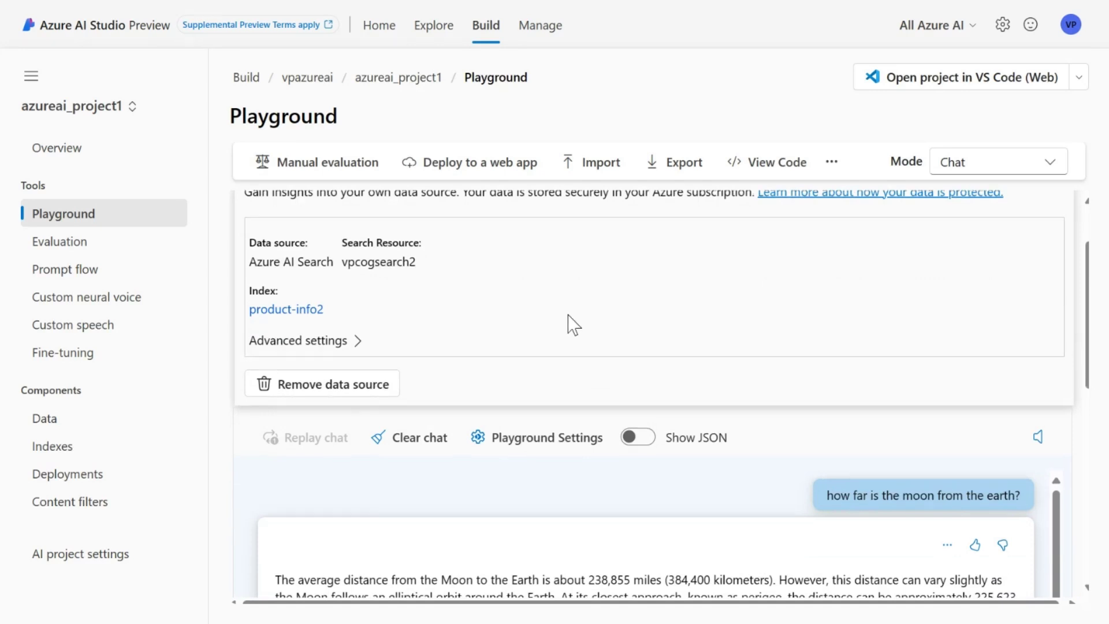
Enter the chat query "What color is the CozyNights Sleeping Bag?" without submitting it
{"action": "scroll", "coordinate": [555, 362], "scroll_direction": "up", "scroll_amount": 2}
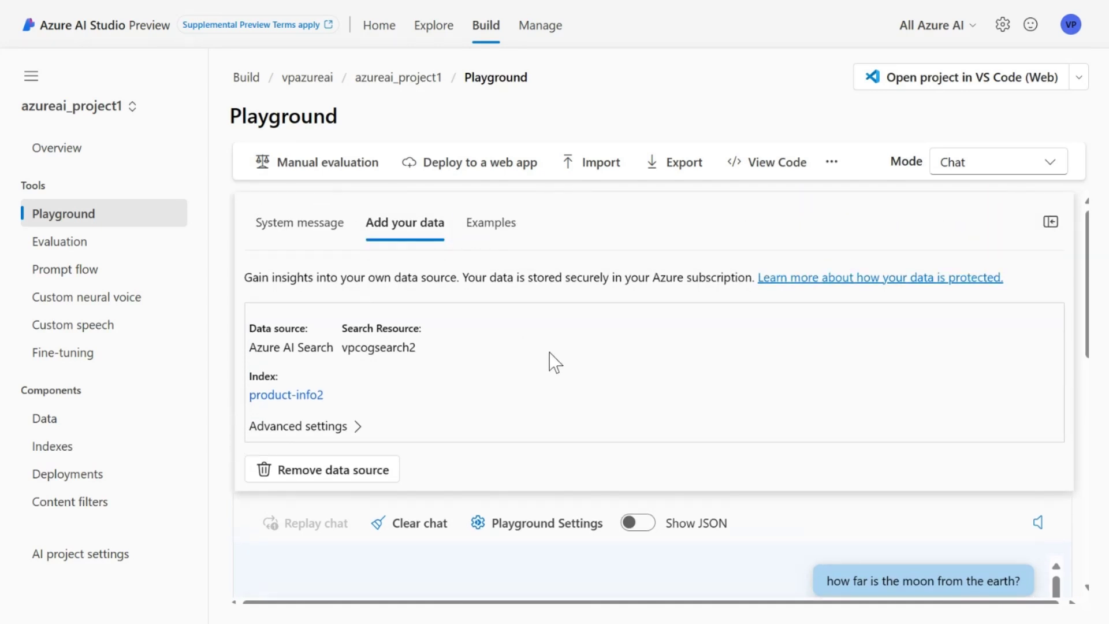
{"action": "scroll", "coordinate": [554, 363], "scroll_direction": "down", "scroll_amount": 2}
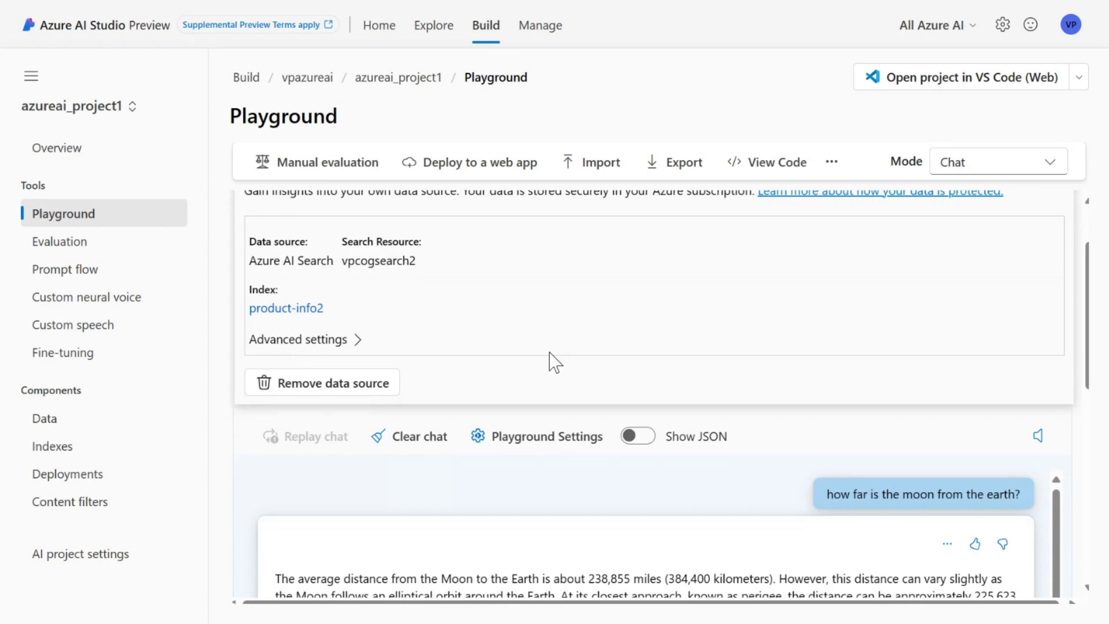
{"action": "scroll", "coordinate": [551, 363], "scroll_direction": "down", "scroll_amount": 6}
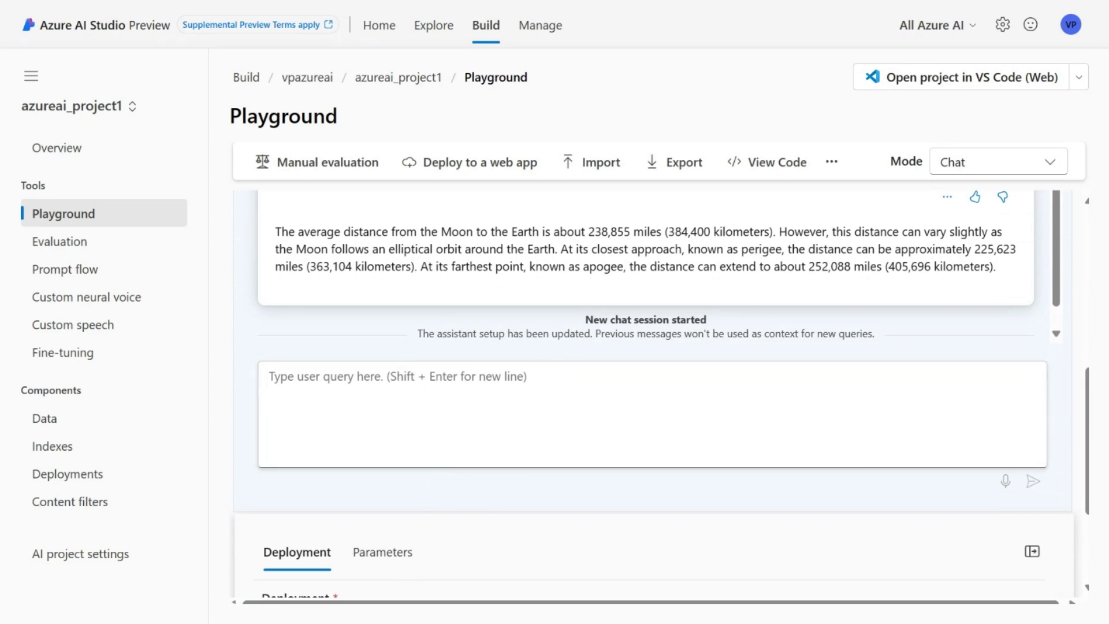
{"action": "left_click", "coordinate": [508, 389]}
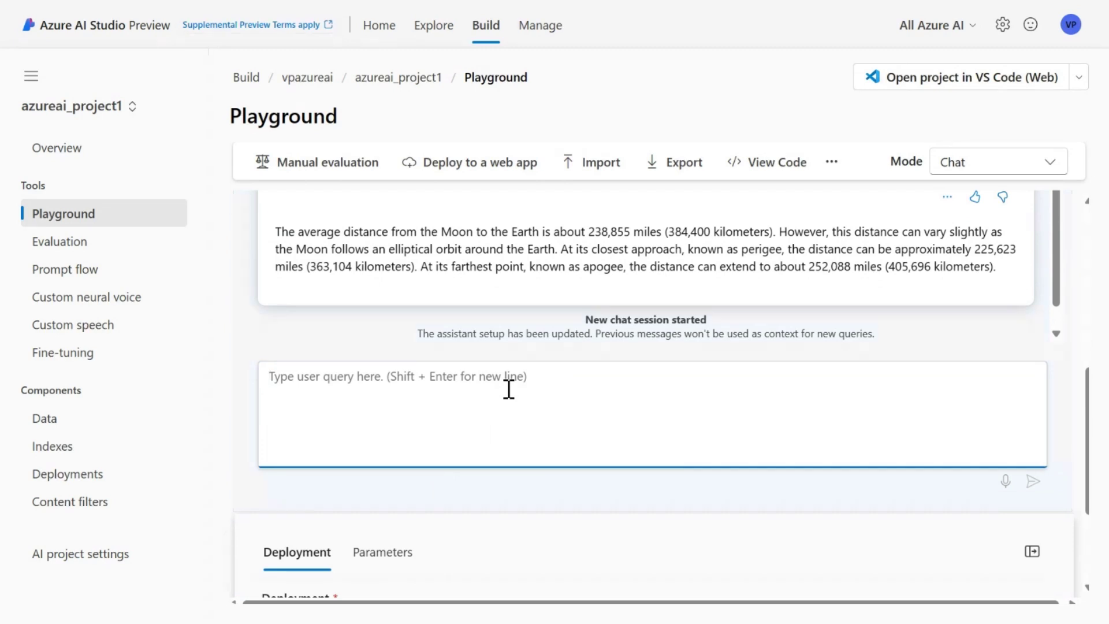
{"action": "type", "text": "What color is the CozyNights Sleeping Bag?"}
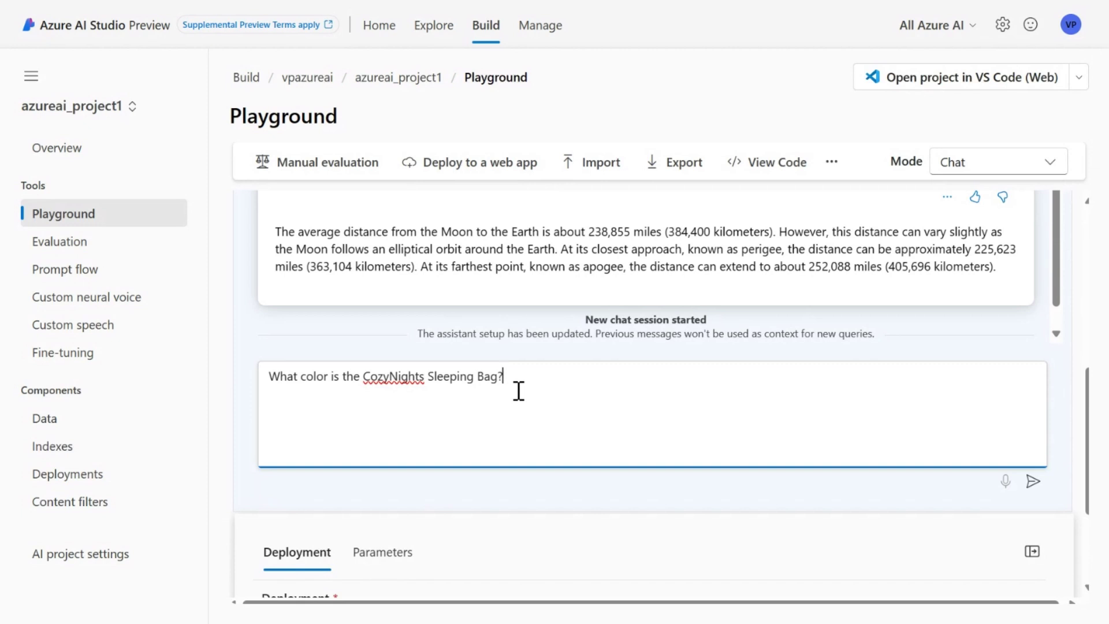
Examine the playground's deployment settings and response parameters below the chat
{"action": "scroll", "coordinate": [518, 391], "scroll_direction": "down", "scroll_amount": 1}
{"action": "scroll", "coordinate": [518, 392], "scroll_direction": "down", "scroll_amount": 2}
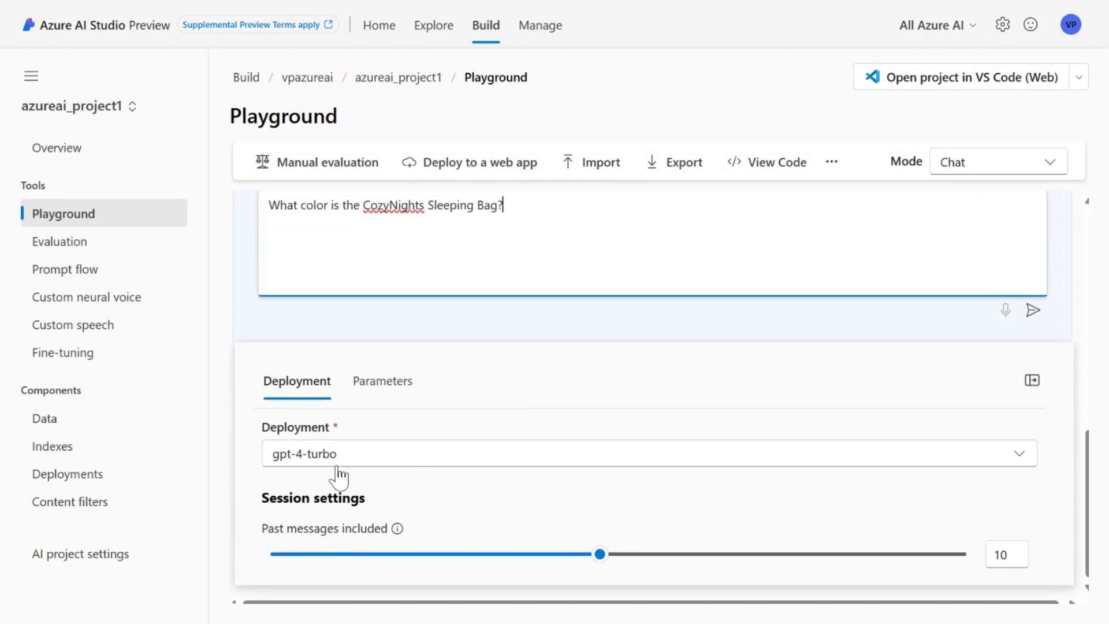
{"action": "left_click", "coordinate": [412, 390]}
{"action": "scroll", "coordinate": [478, 487], "scroll_direction": "down", "scroll_amount": 3}
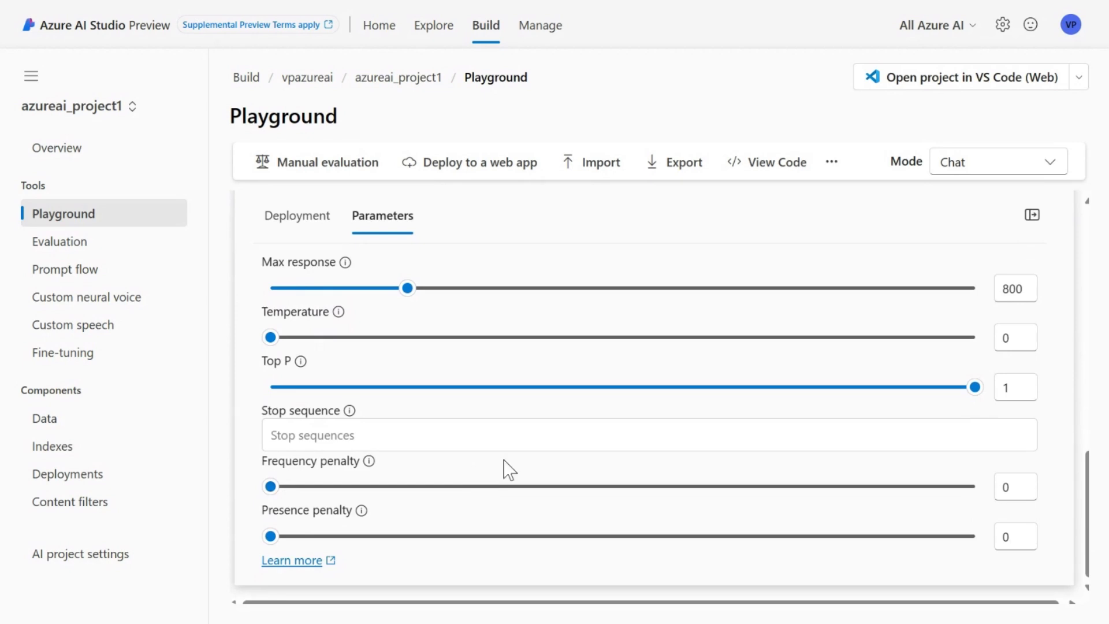
{"action": "scroll", "coordinate": [644, 401], "scroll_direction": "up", "scroll_amount": 6}
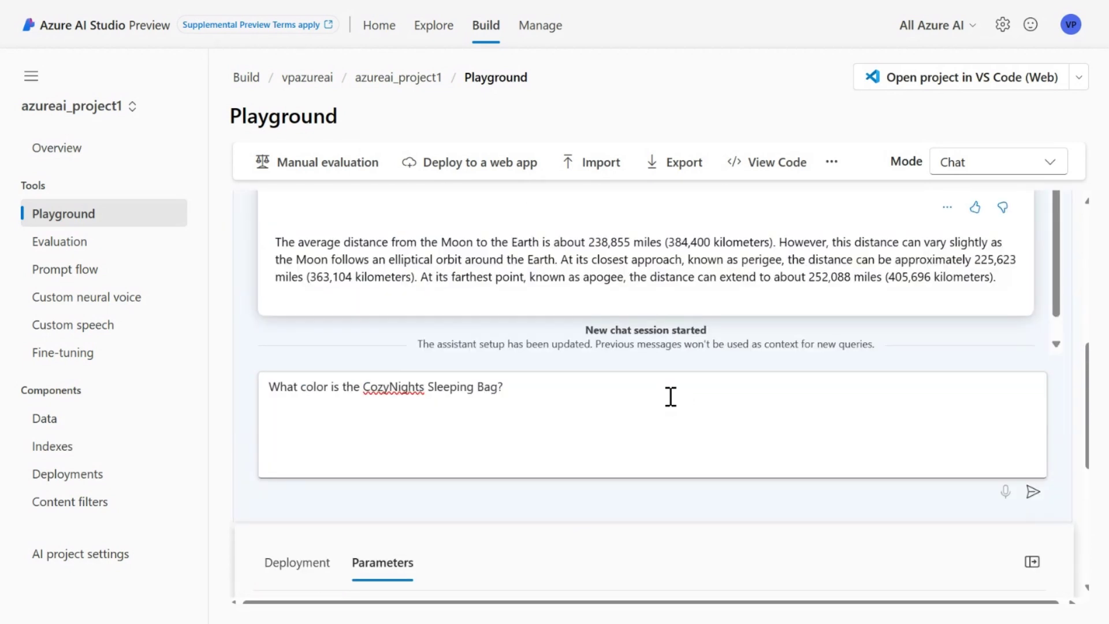
Submit the sleeping bag query and expand the references of the answer
{"action": "scroll", "coordinate": [670, 398], "scroll_direction": "up", "scroll_amount": 2}
{"action": "left_click", "coordinate": [1033, 579]}
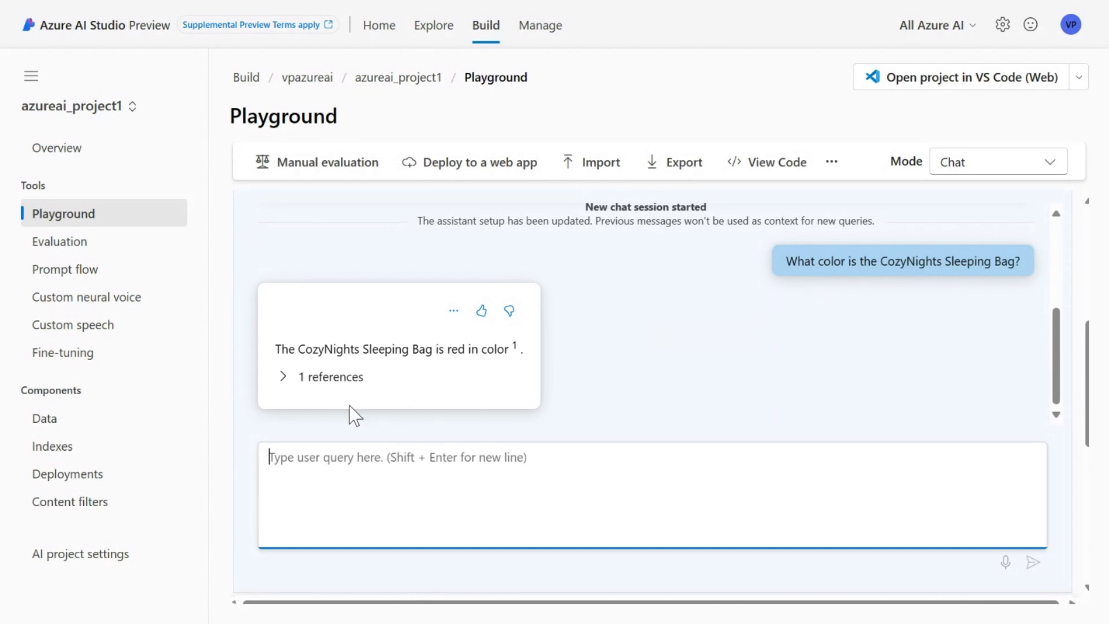
{"action": "left_click", "coordinate": [329, 385]}
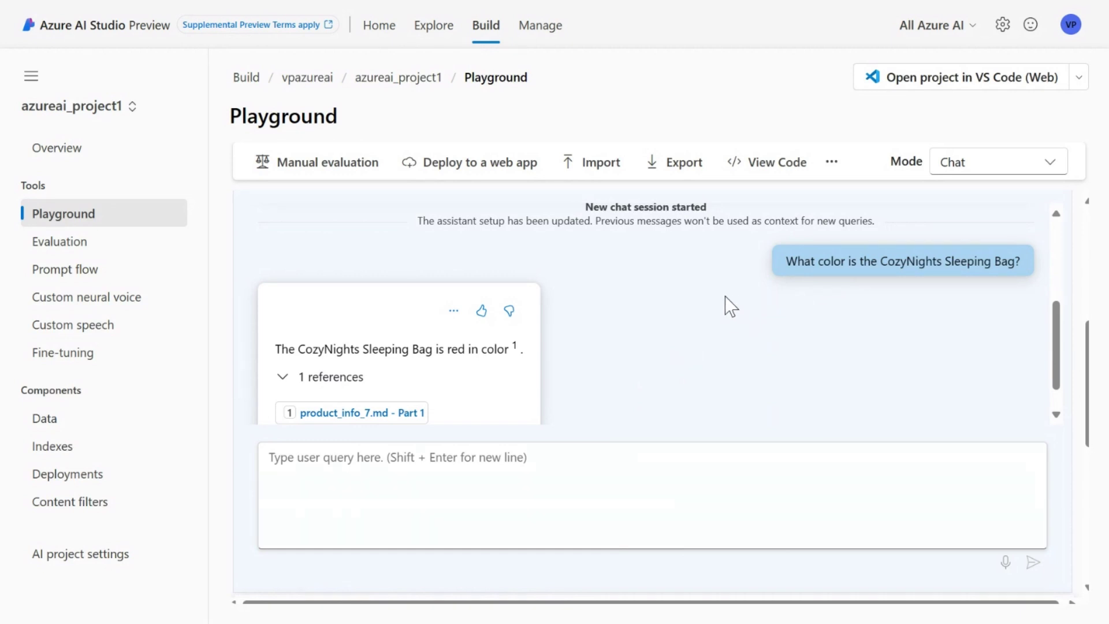
{"action": "left_click", "coordinate": [832, 164]}
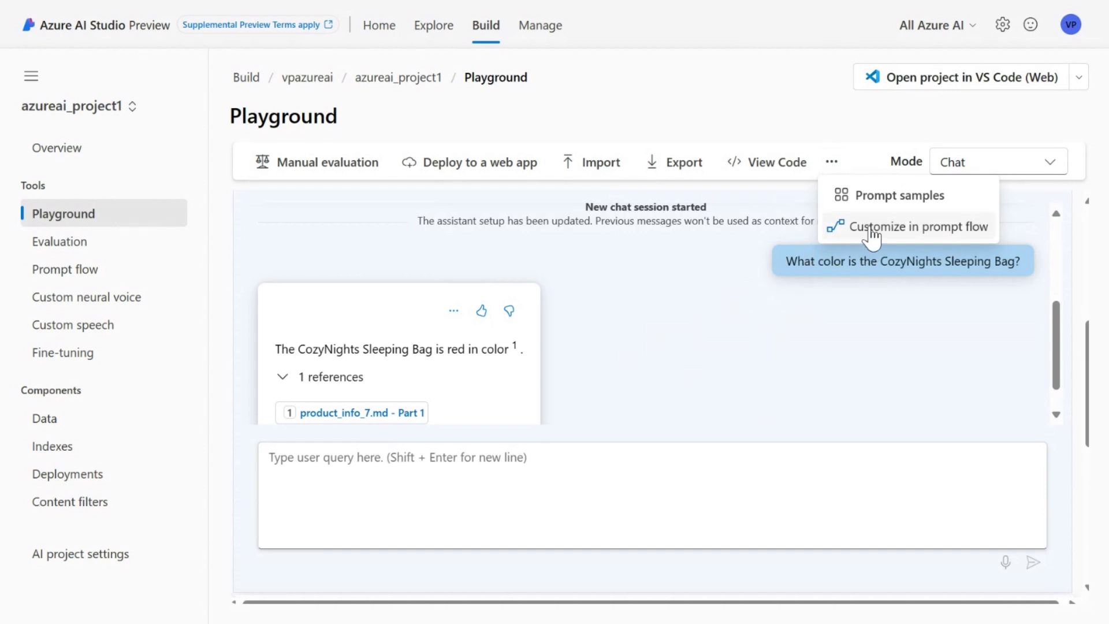
{"action": "left_click", "coordinate": [831, 163]}
{"action": "left_click", "coordinate": [832, 163]}
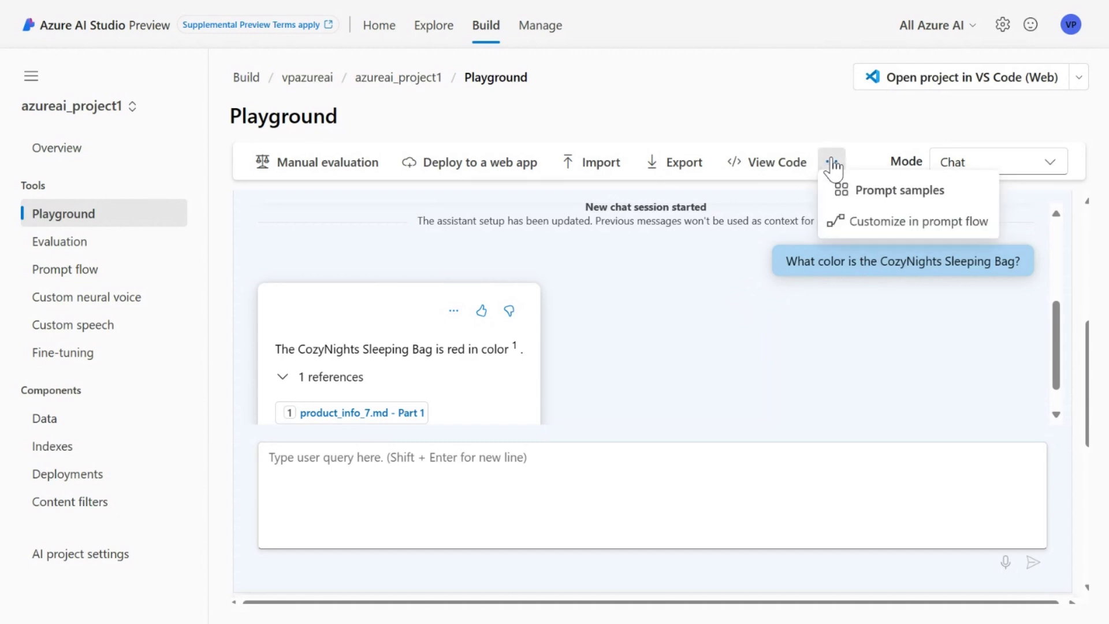
{"action": "left_click", "coordinate": [882, 229]}
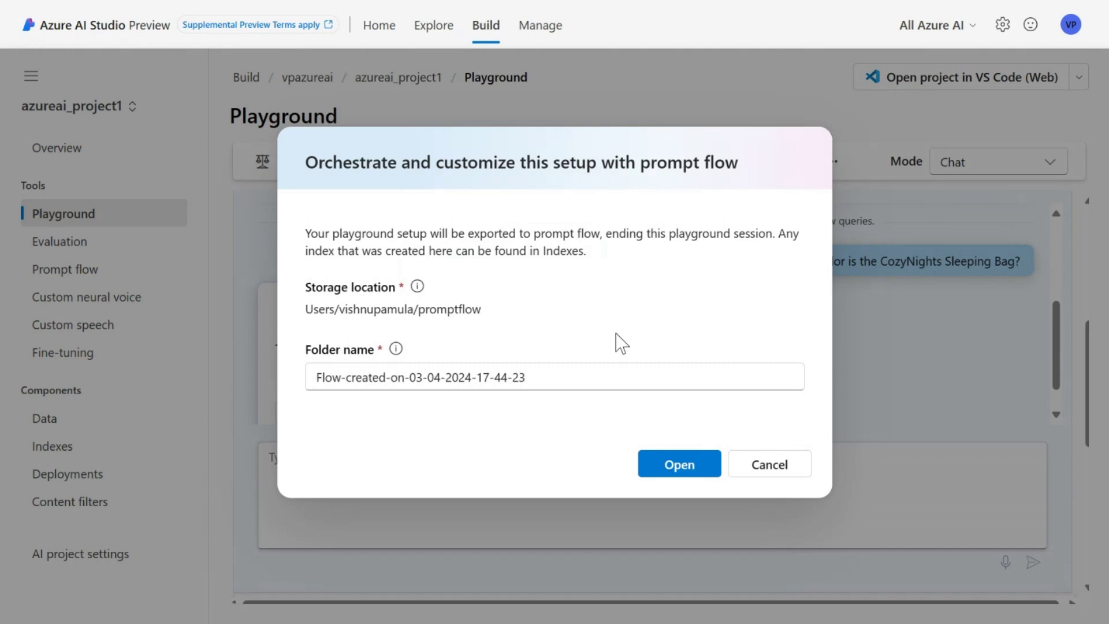
{"action": "left_click", "coordinate": [571, 376]}
{"action": "left_click_drag", "start_coordinate": [547, 376], "coordinate": [247, 399]}
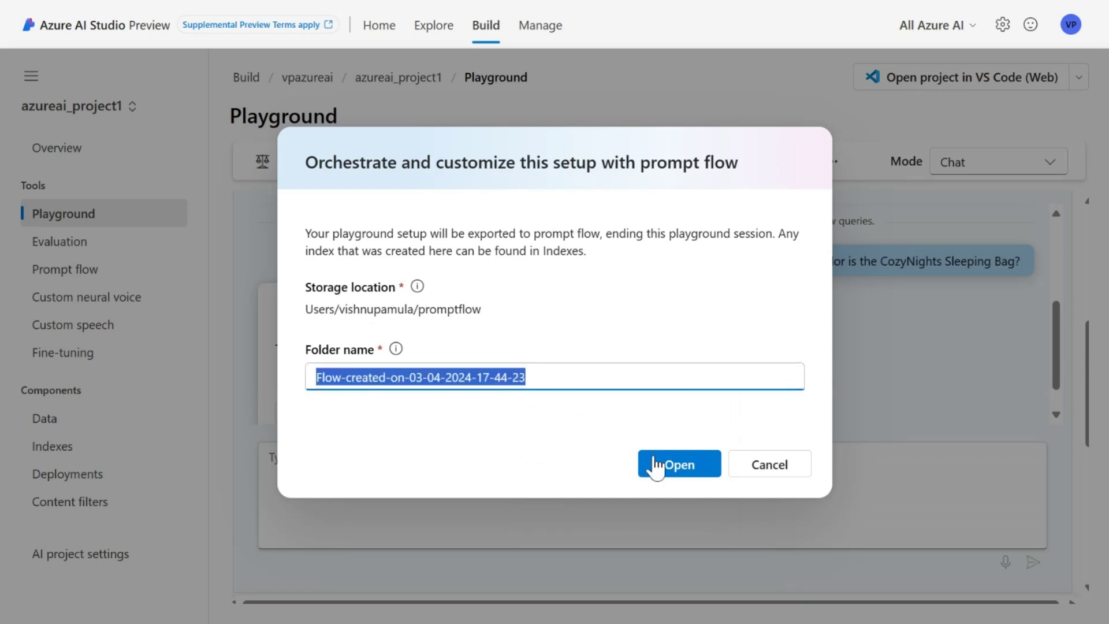
{"action": "left_click", "coordinate": [781, 479]}
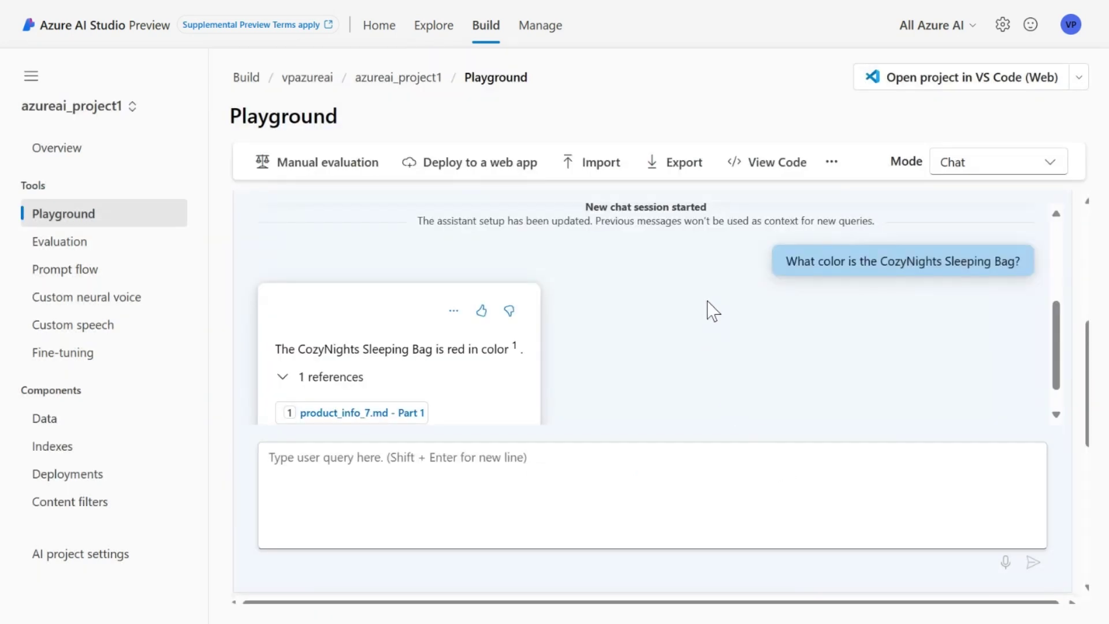
Open the existing prompt flow contoso-outdoor-flow-2, collapse the project navigation and widen the graph area
{"action": "left_click", "coordinate": [74, 271]}
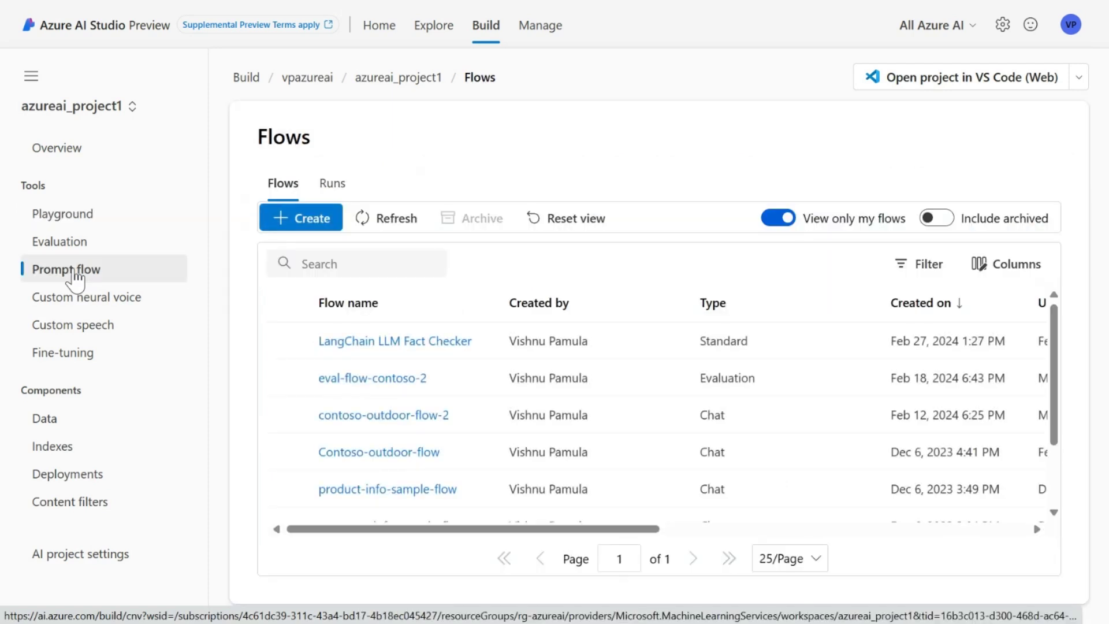
{"action": "left_click", "coordinate": [374, 415]}
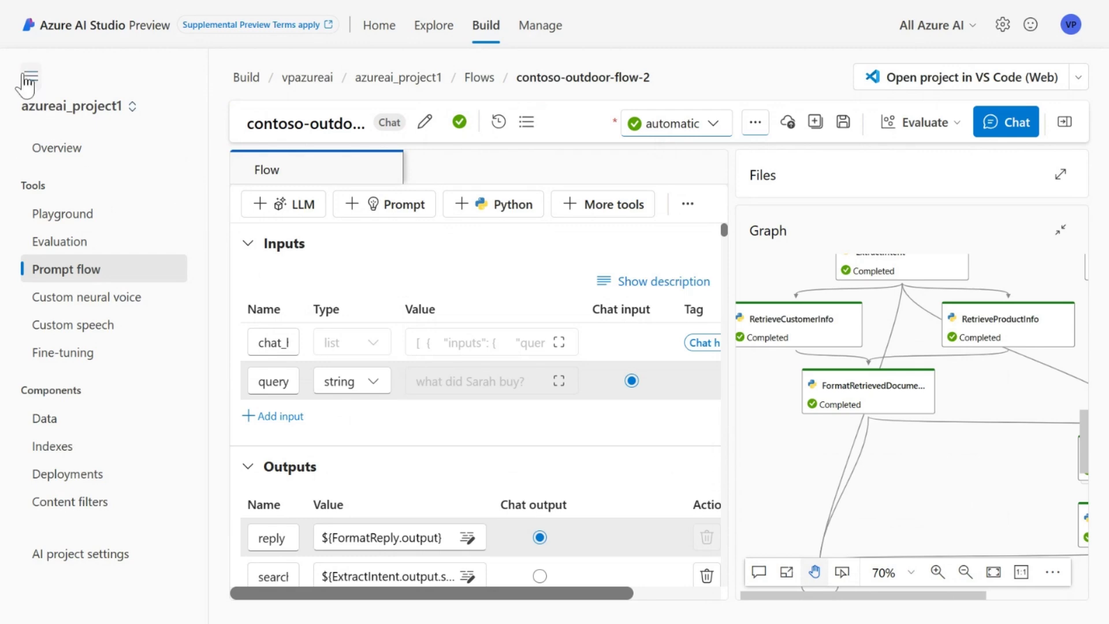
{"action": "left_click", "coordinate": [29, 77]}
{"action": "left_click_drag", "start_coordinate": [656, 433], "coordinate": [546, 429]}
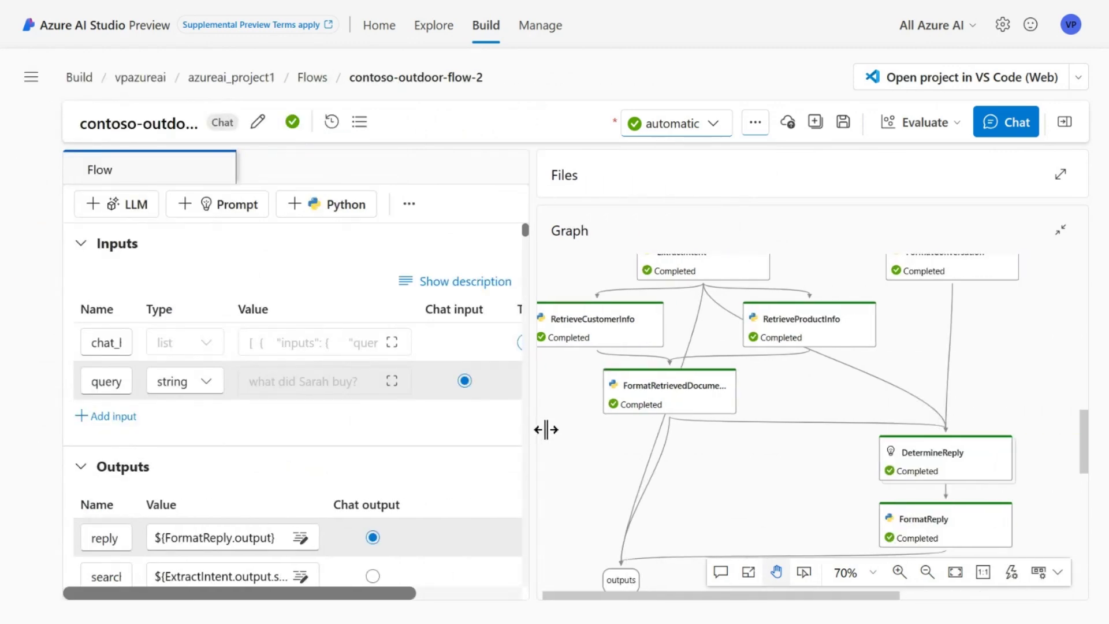
Show the RetrieveProductInfo node's code and examine the flow graph from intent detection down to the outputs
{"action": "left_click", "coordinate": [809, 323]}
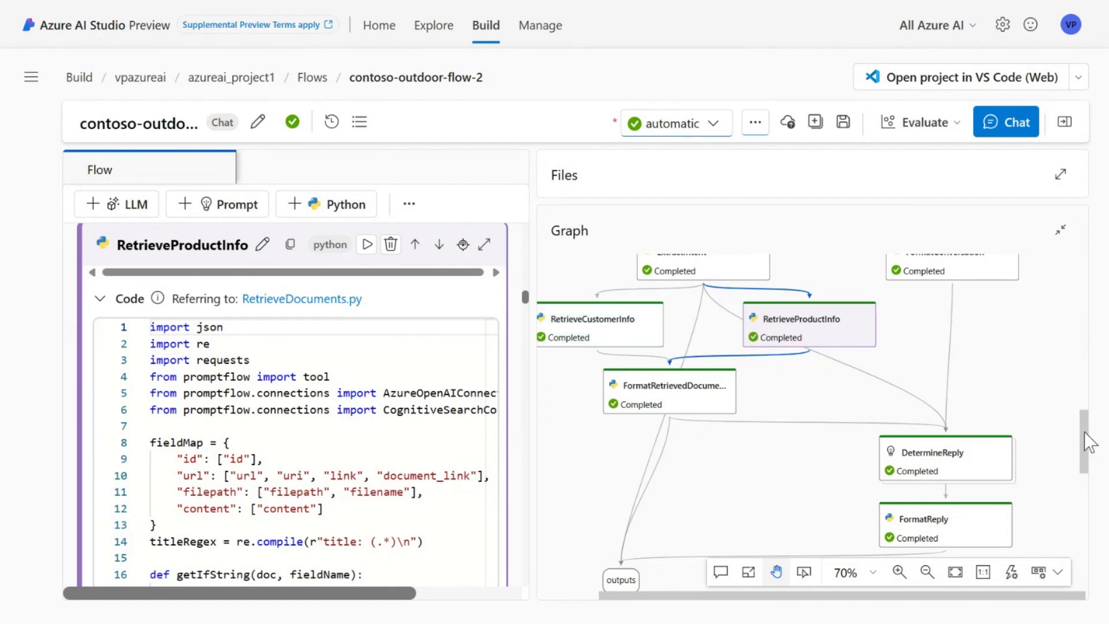
{"action": "mouse_move", "coordinate": [1090, 442]}
{"action": "left_mouse_down"}
{"action": "mouse_move", "coordinate": [1088, 404]}
{"action": "mouse_move", "coordinate": [1090, 421]}
{"action": "left_mouse_up"}
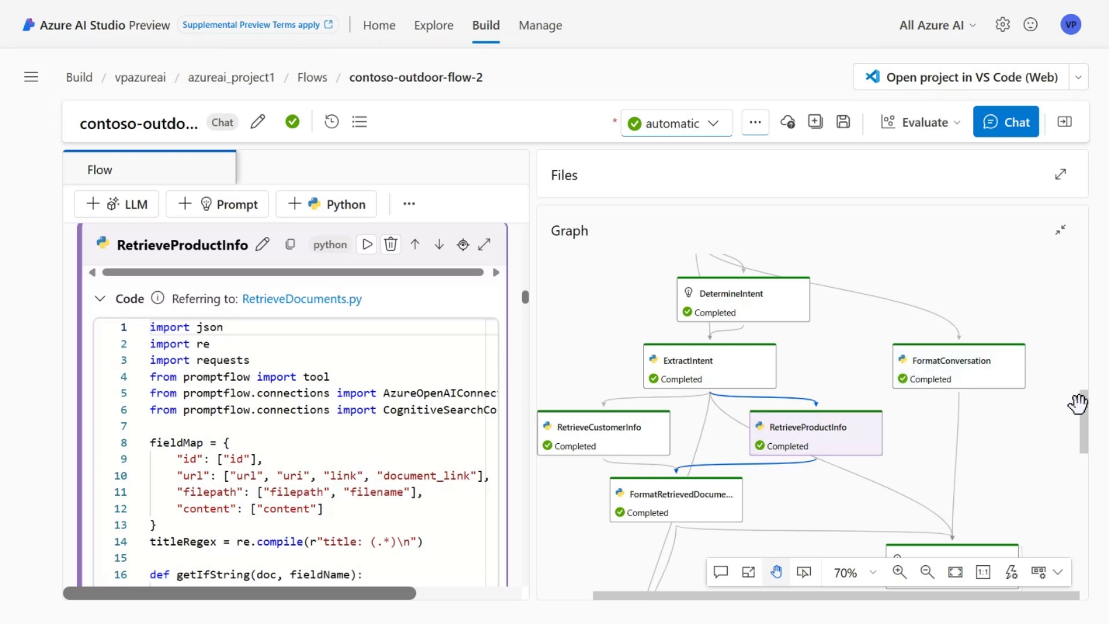
{"action": "scroll", "coordinate": [1089, 422], "scroll_direction": "down", "scroll_amount": 1}
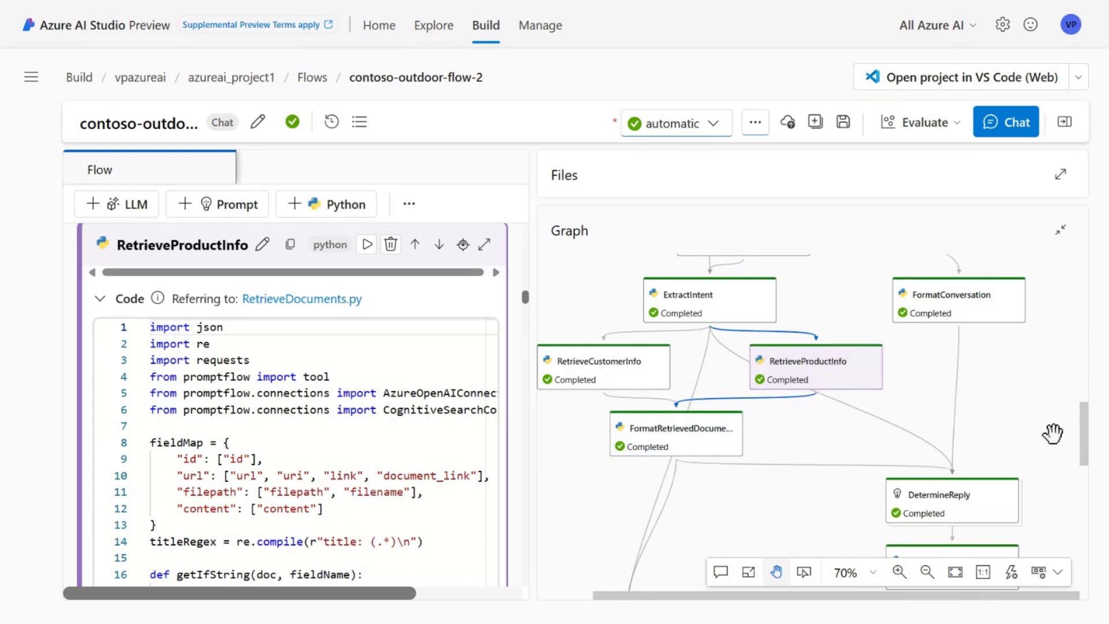
{"action": "left_click_drag", "start_coordinate": [1083, 427], "coordinate": [1082, 446]}
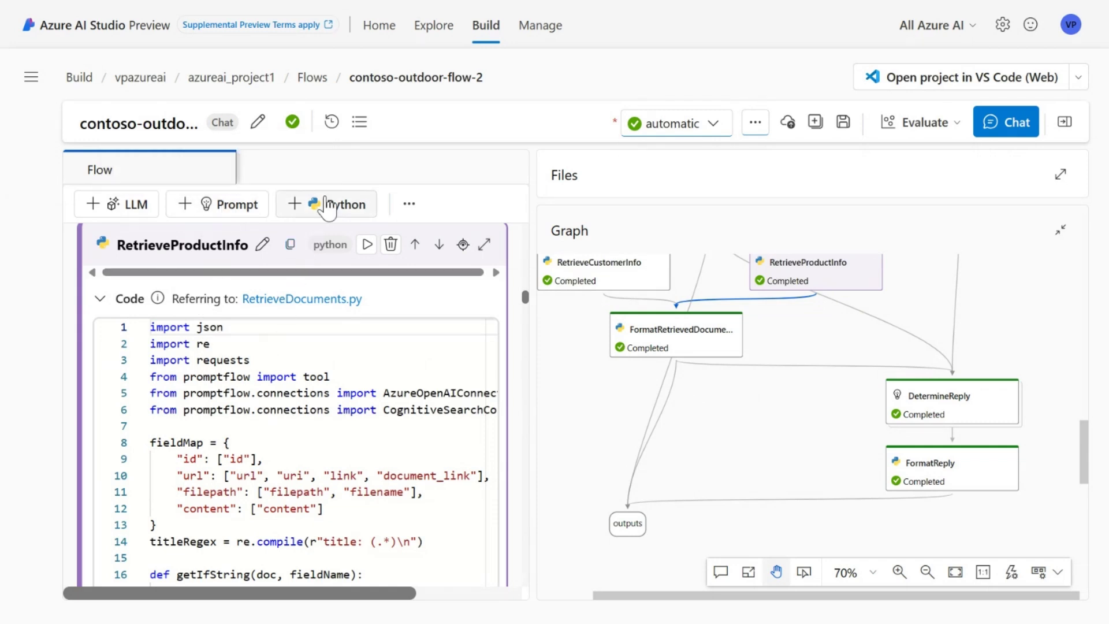
{"action": "left_click", "coordinate": [409, 204]}
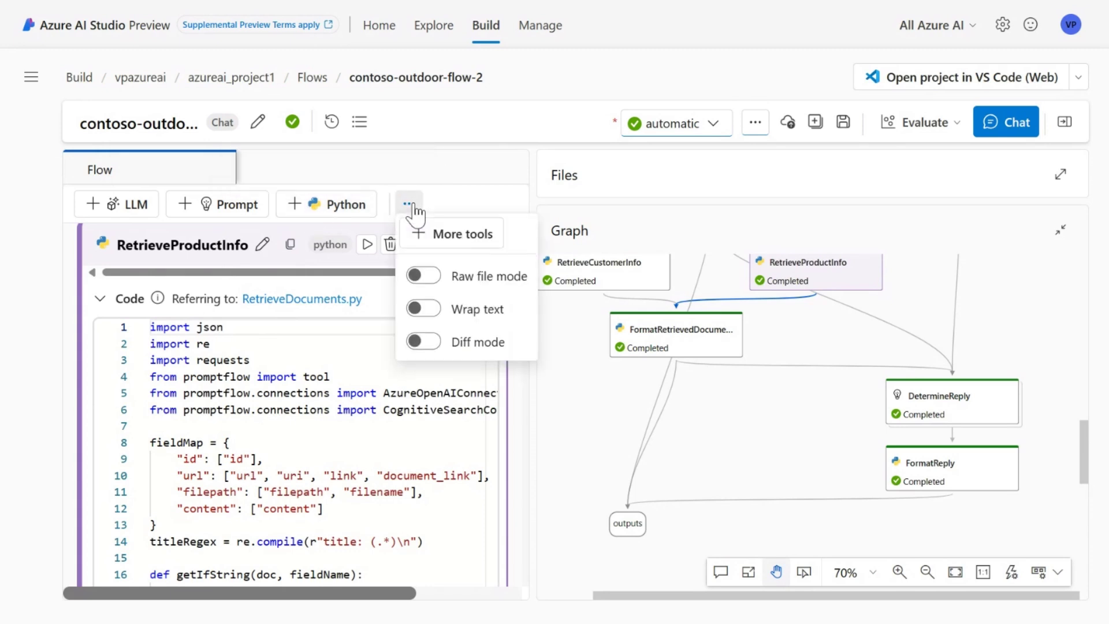
{"action": "left_click", "coordinate": [436, 241]}
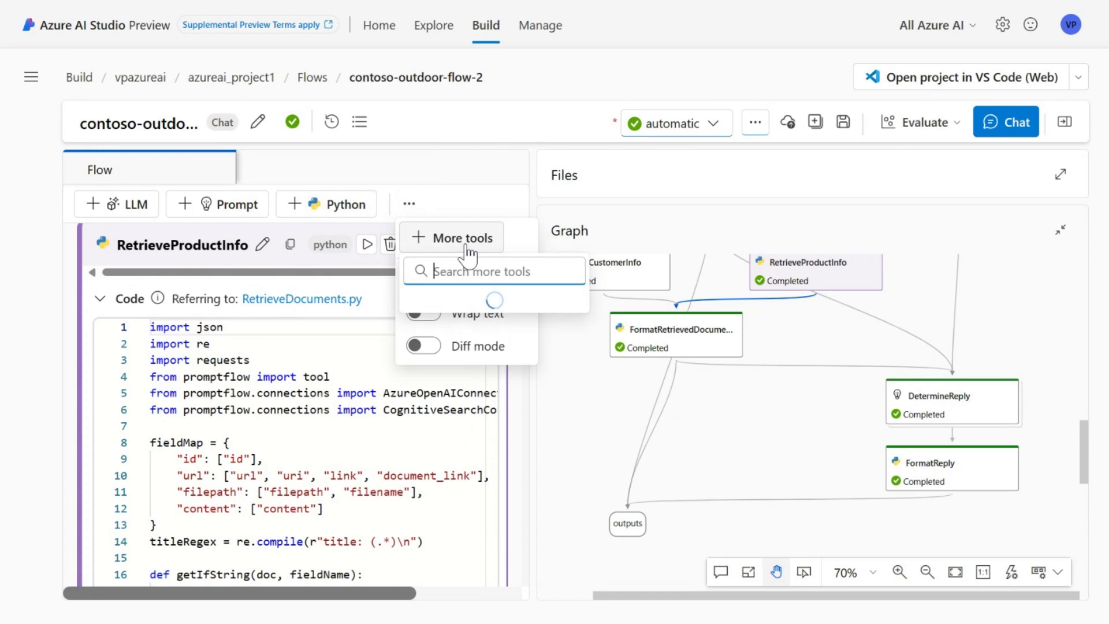
{"action": "left_click", "coordinate": [265, 447]}
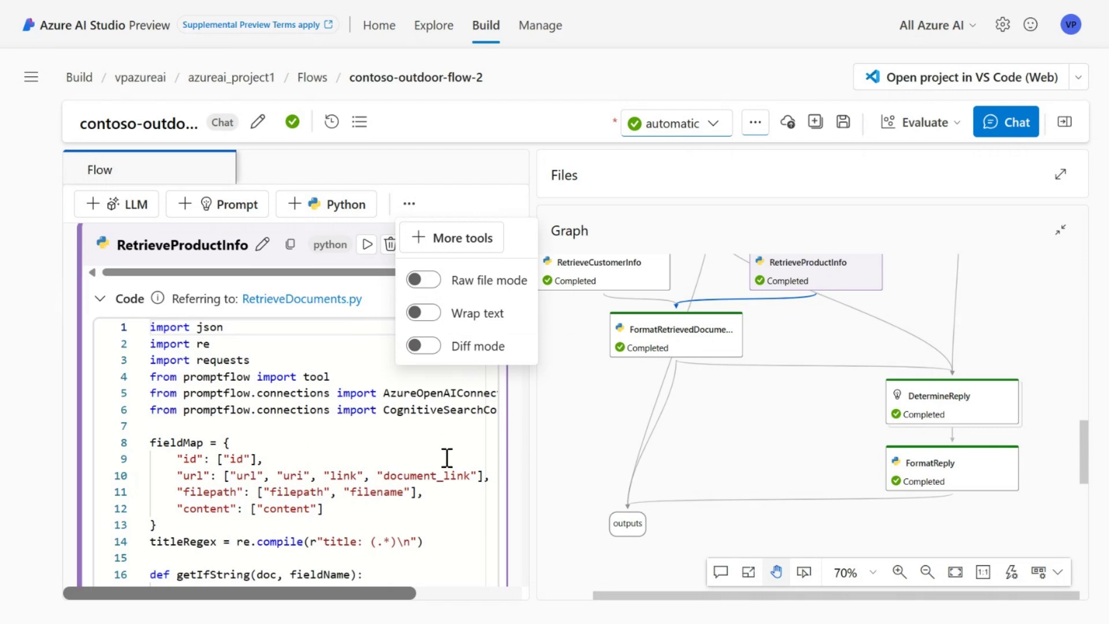
{"action": "left_click", "coordinate": [283, 397]}
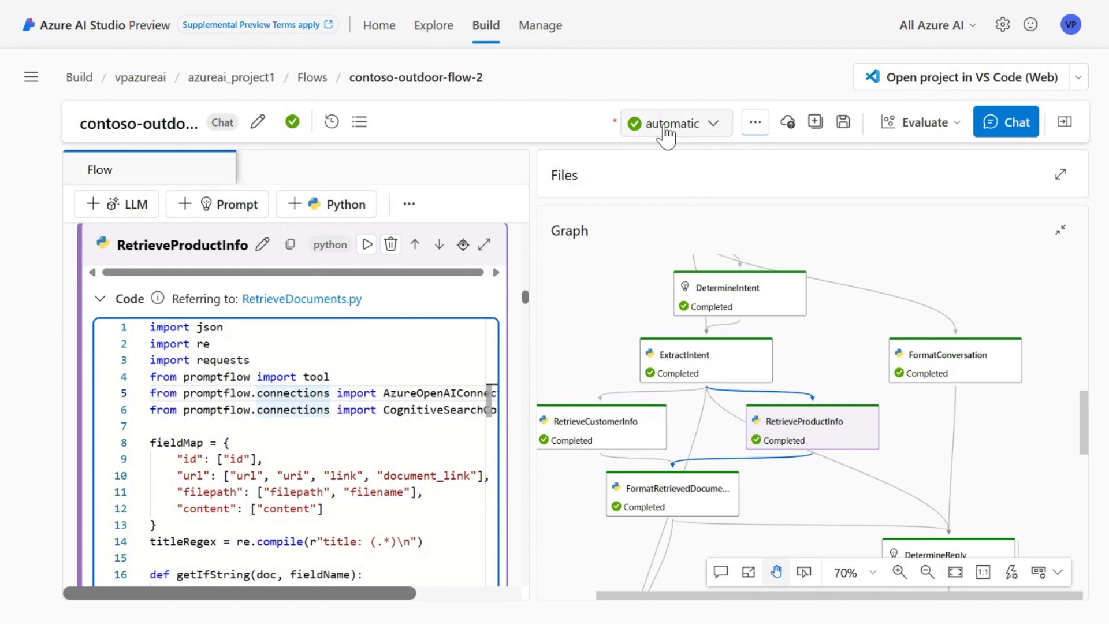
Review the earlier customer purchase questions and answers in the flow's test chat and close the chat
{"action": "left_click", "coordinate": [997, 123]}
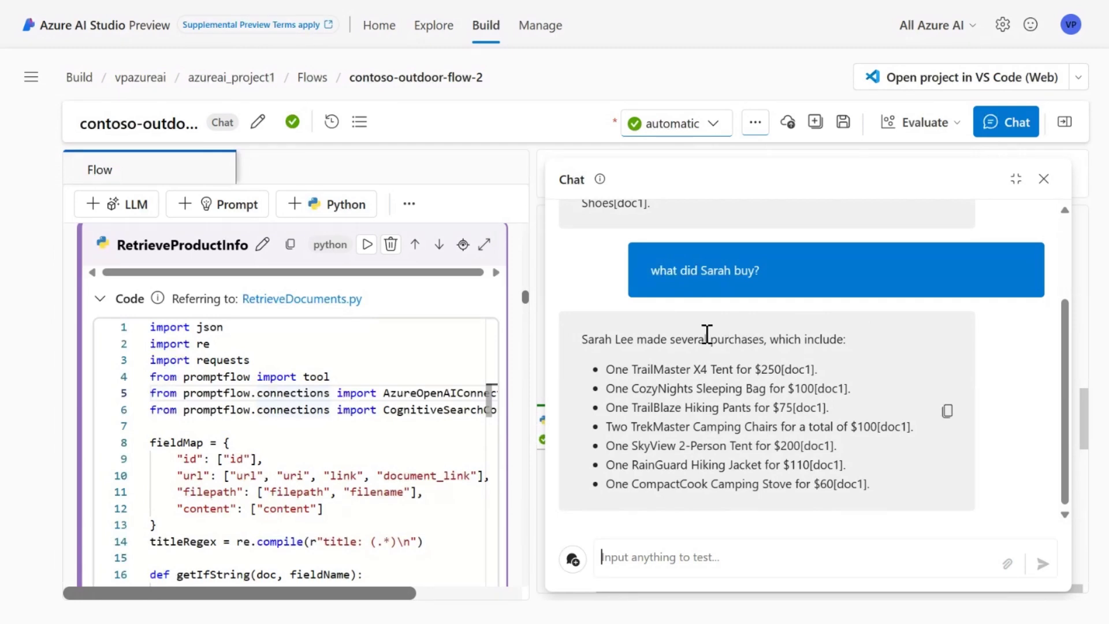
{"action": "scroll", "coordinate": [774, 358], "scroll_direction": "up", "scroll_amount": 3}
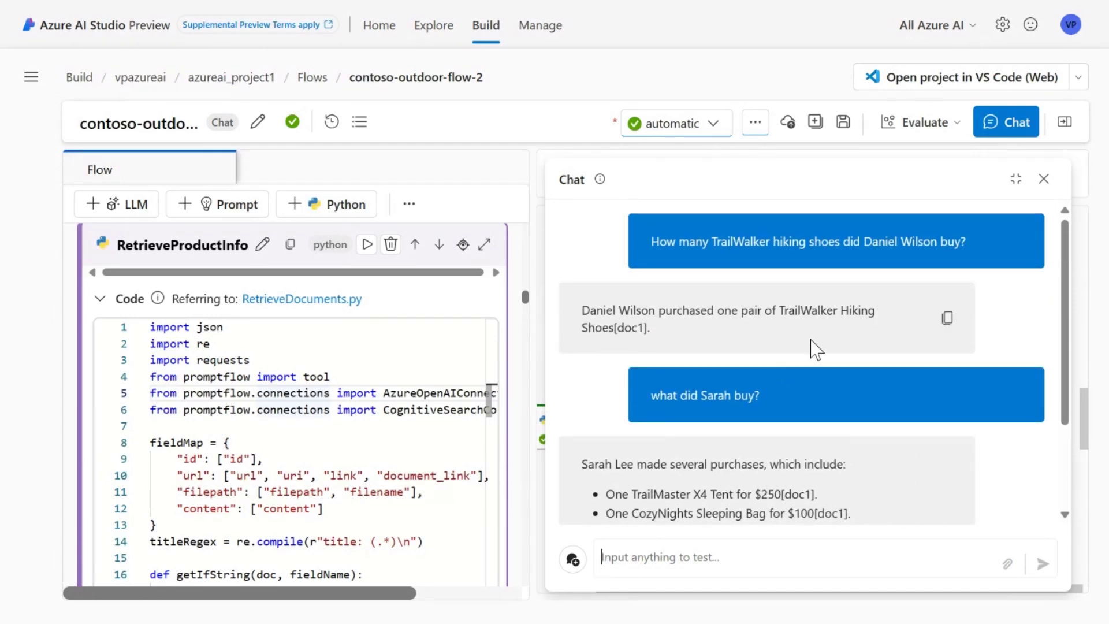
{"action": "scroll", "coordinate": [815, 349], "scroll_direction": "down", "scroll_amount": 3}
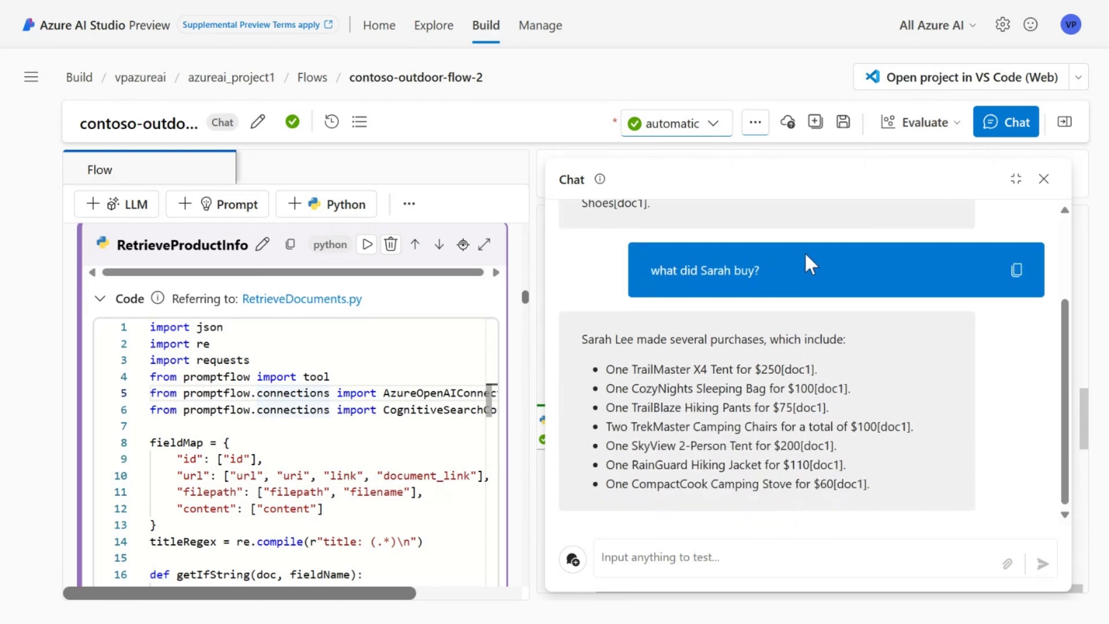
{"action": "scroll", "coordinate": [805, 262], "scroll_direction": "up", "scroll_amount": 3}
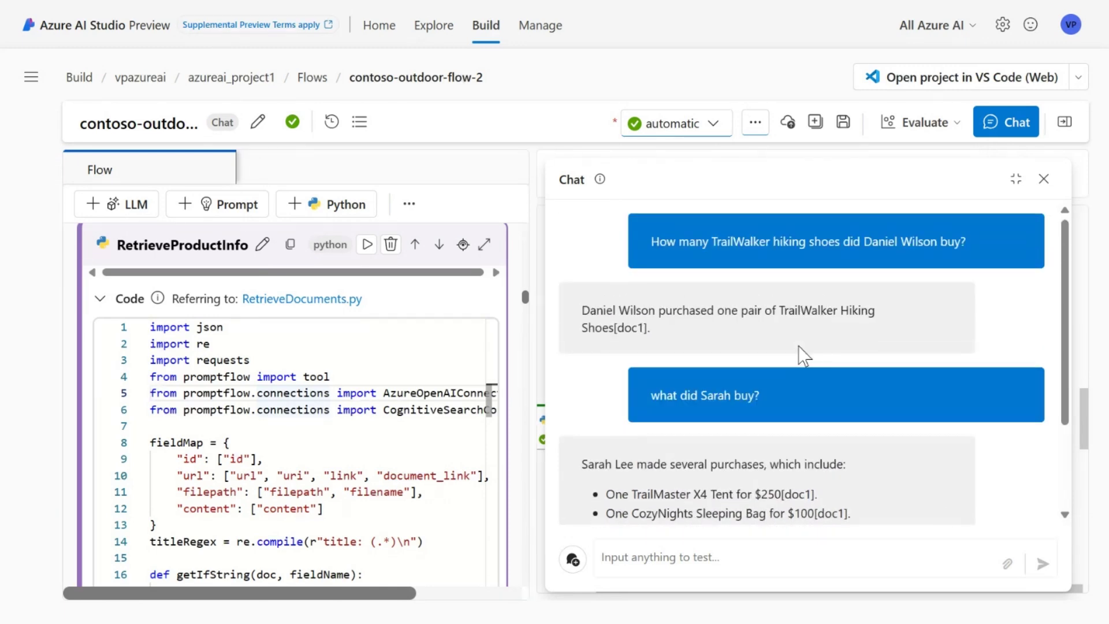
{"action": "scroll", "coordinate": [803, 355], "scroll_direction": "down", "scroll_amount": 3}
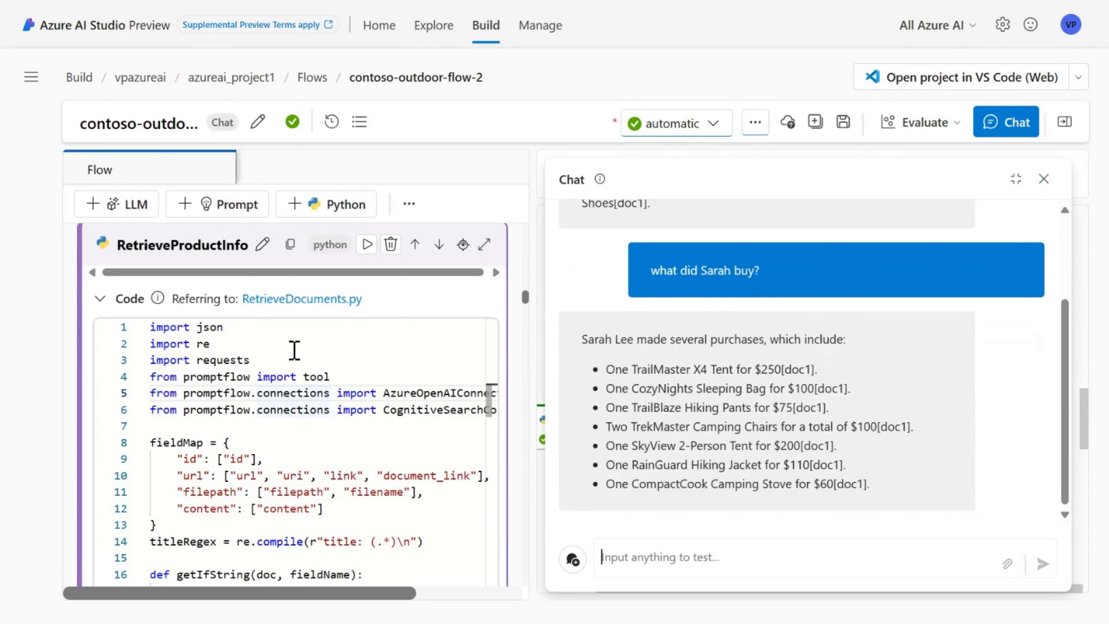
{"action": "left_click", "coordinate": [204, 344]}
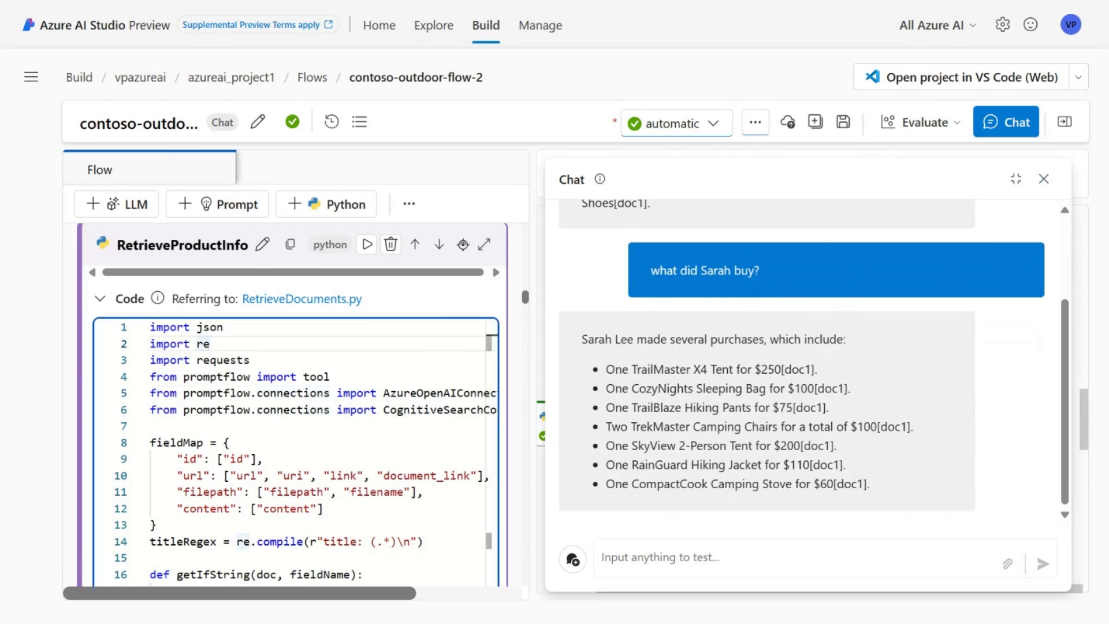
{"action": "left_click", "coordinate": [1044, 179]}
Show the code of the RetrieveCustomerInfo node from the graph
{"action": "left_click", "coordinate": [267, 406]}
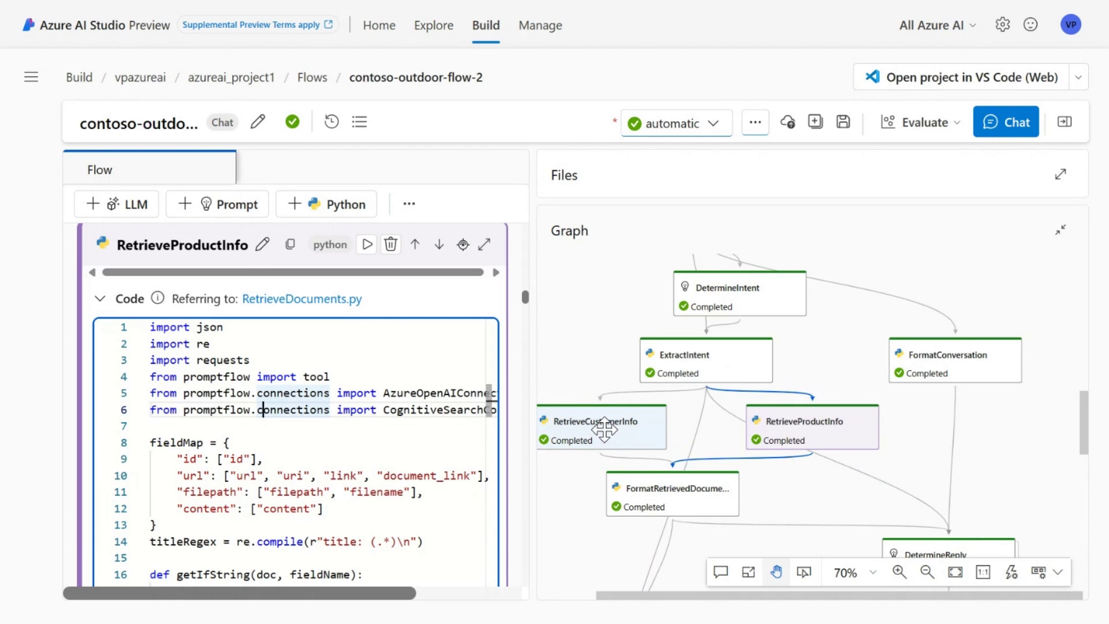
{"action": "left_click", "coordinate": [604, 429]}
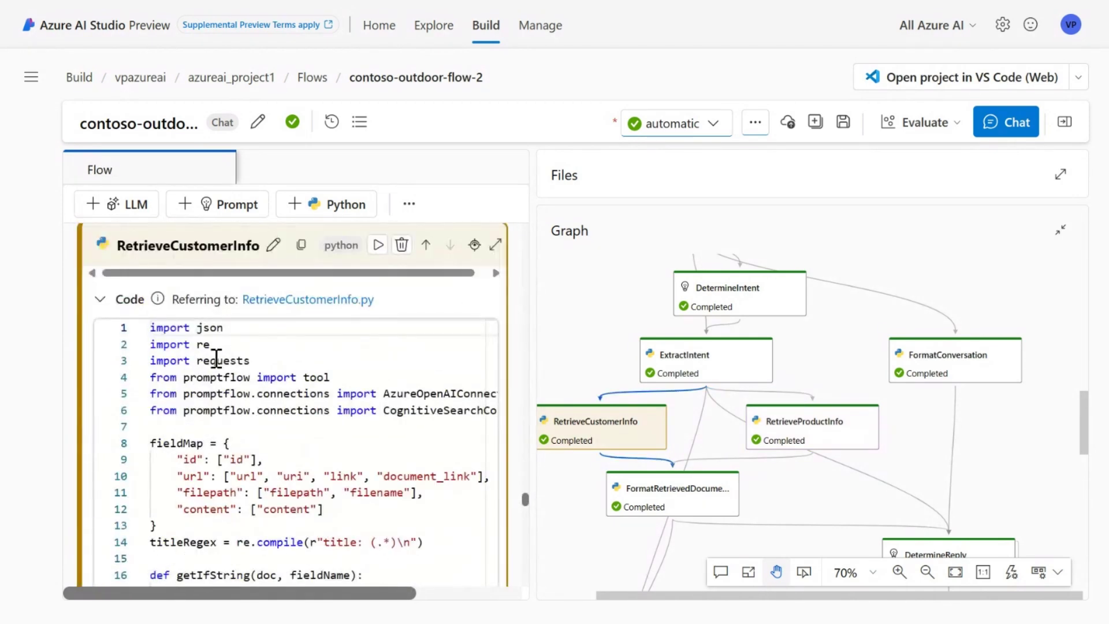